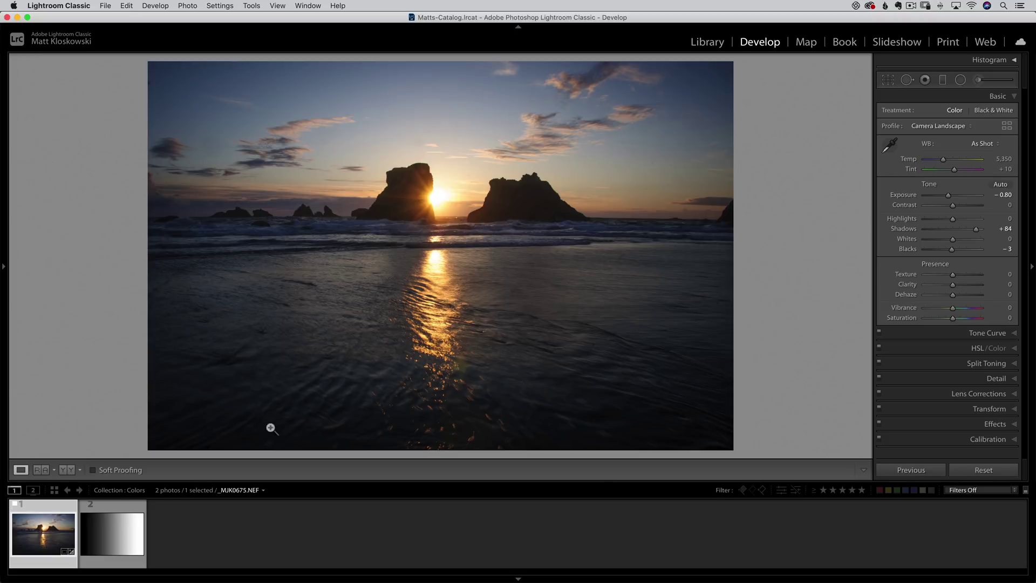
Open gradient.jpg from the filmstrip in the Develop module.
click(99, 536)
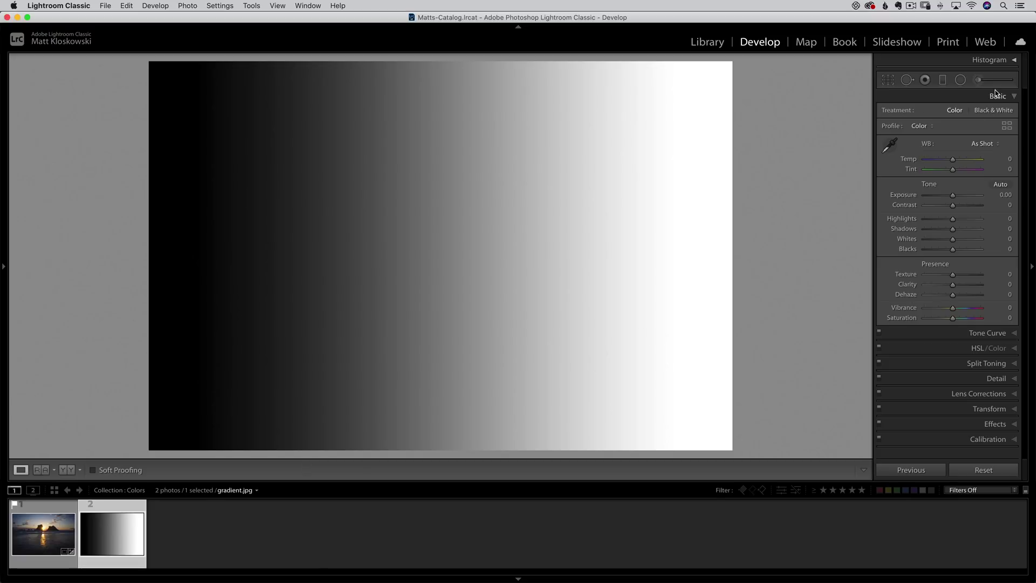
Expand the Histogram panel and turn on the highlight clipping warning.
click(1014, 60)
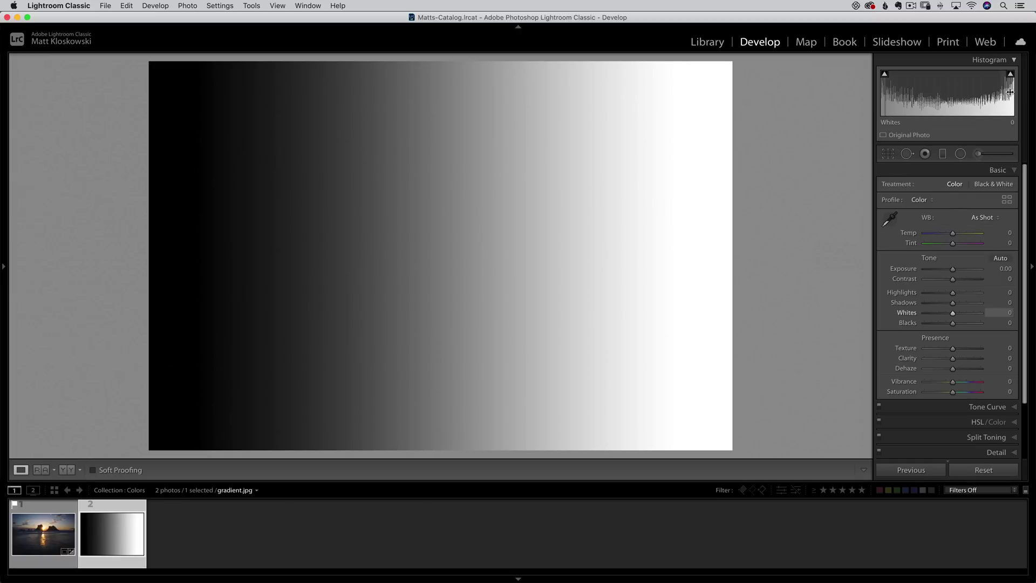
mouse_move(1013, 80)
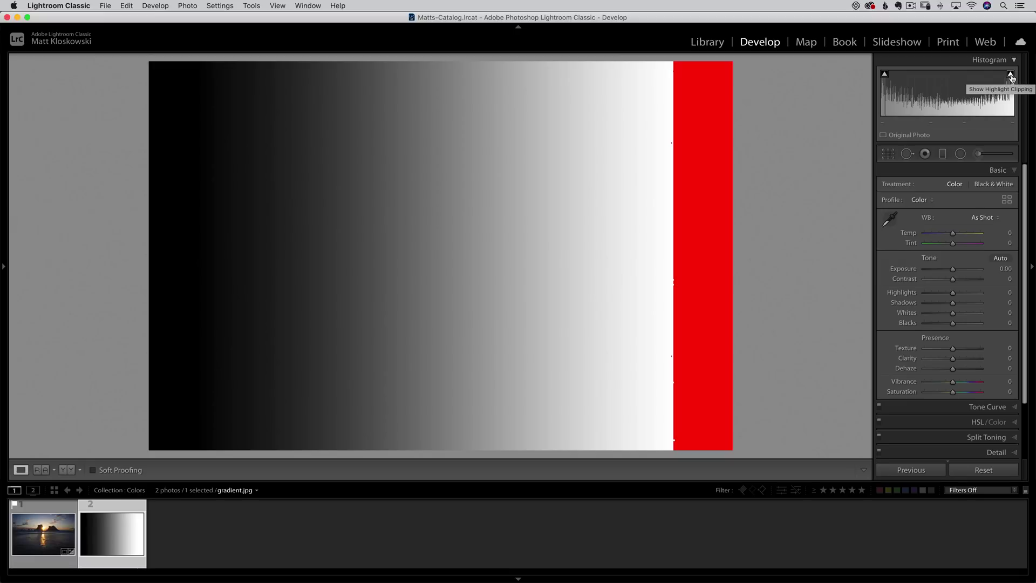
click(1011, 74)
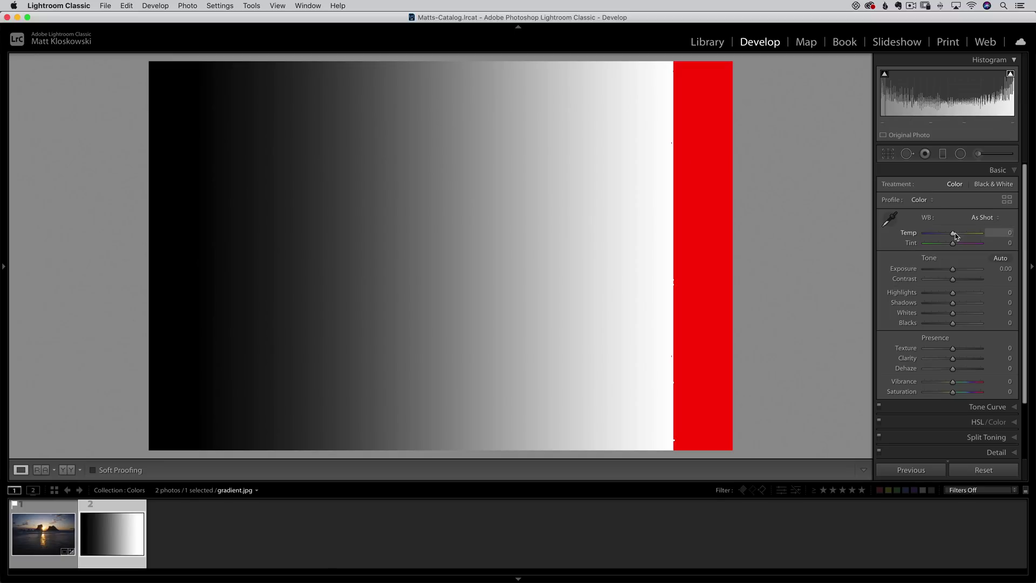
drag(954, 233, 931, 233)
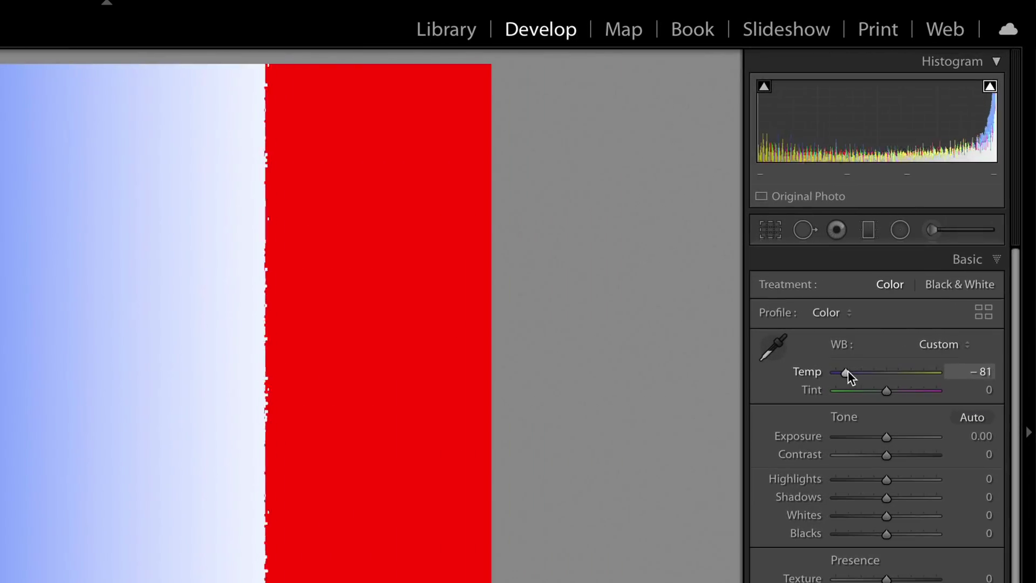
drag(846, 372, 914, 370)
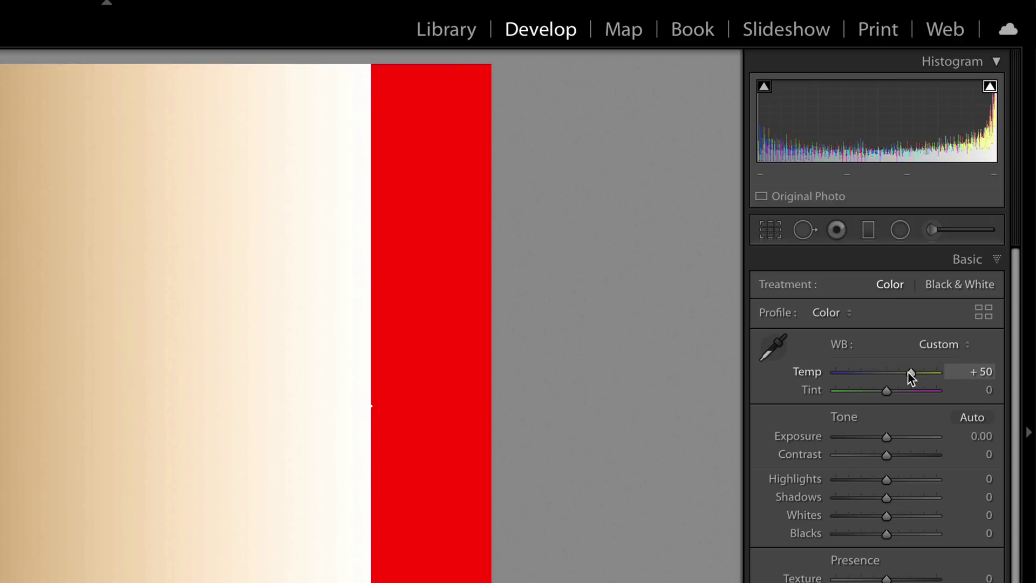
drag(909, 372, 898, 394)
double_click(807, 371)
double_click(815, 388)
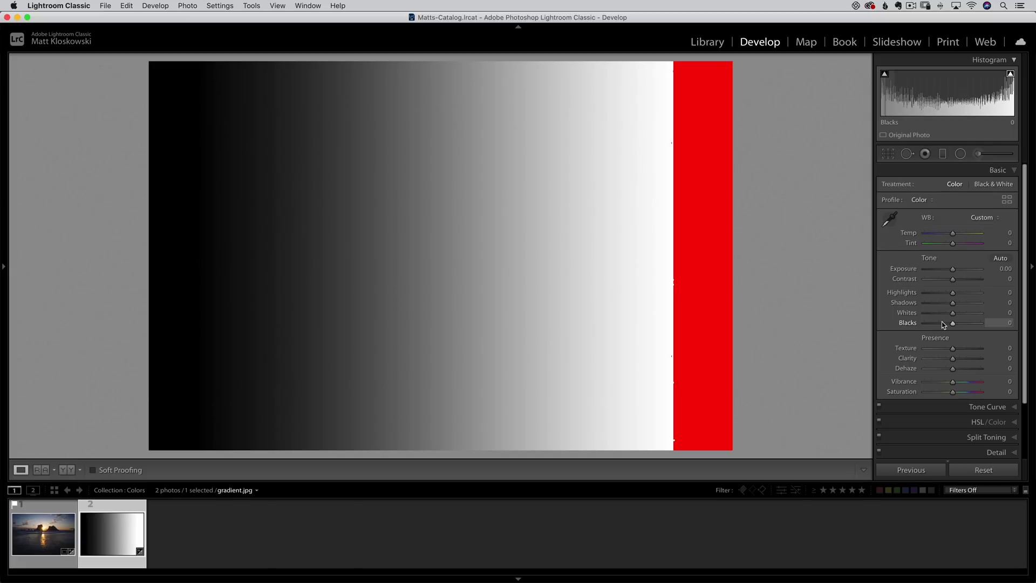
Start a new graduated filter and set its Color swatch to orange, hue 33 and saturation 90.
scroll(944, 324, down, 3)
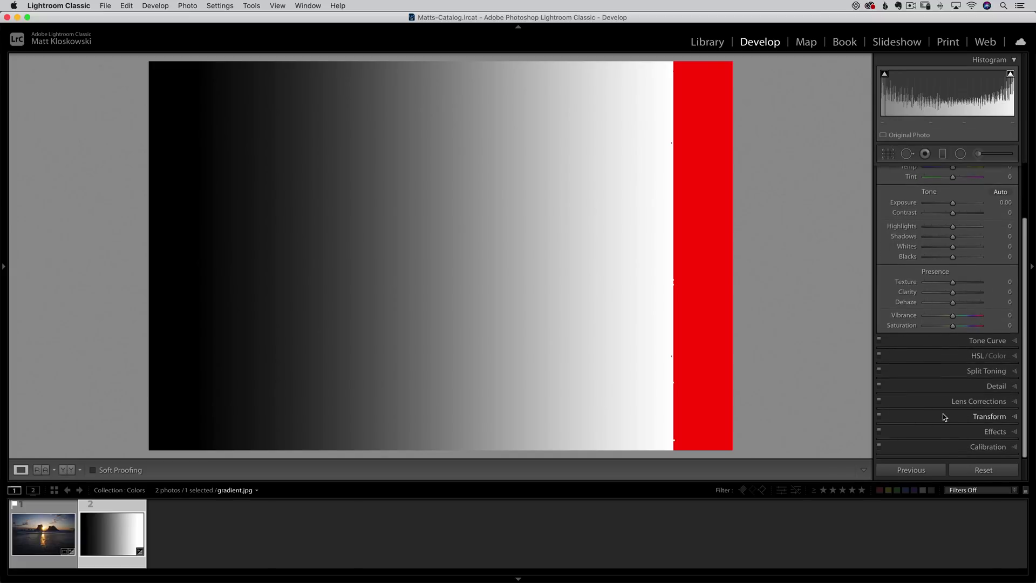
scroll(944, 417, up, 3)
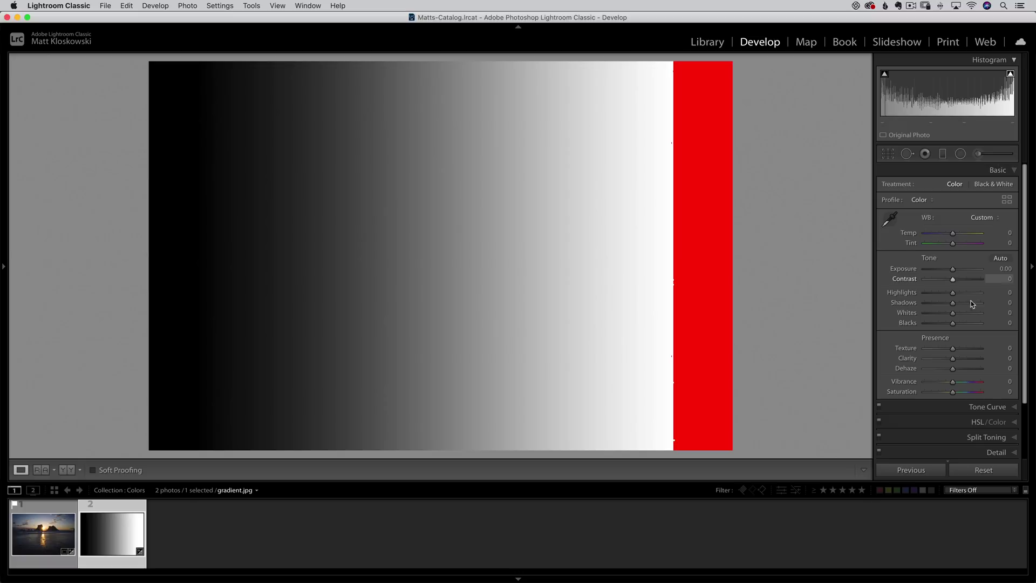
click(943, 154)
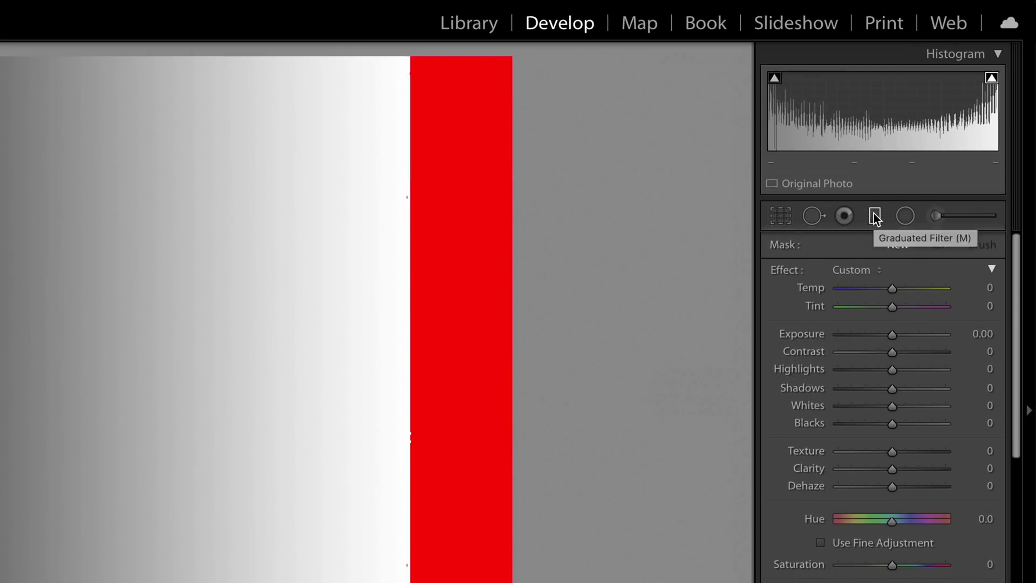
scroll(938, 328, down, 5)
scroll(872, 491, down, 2)
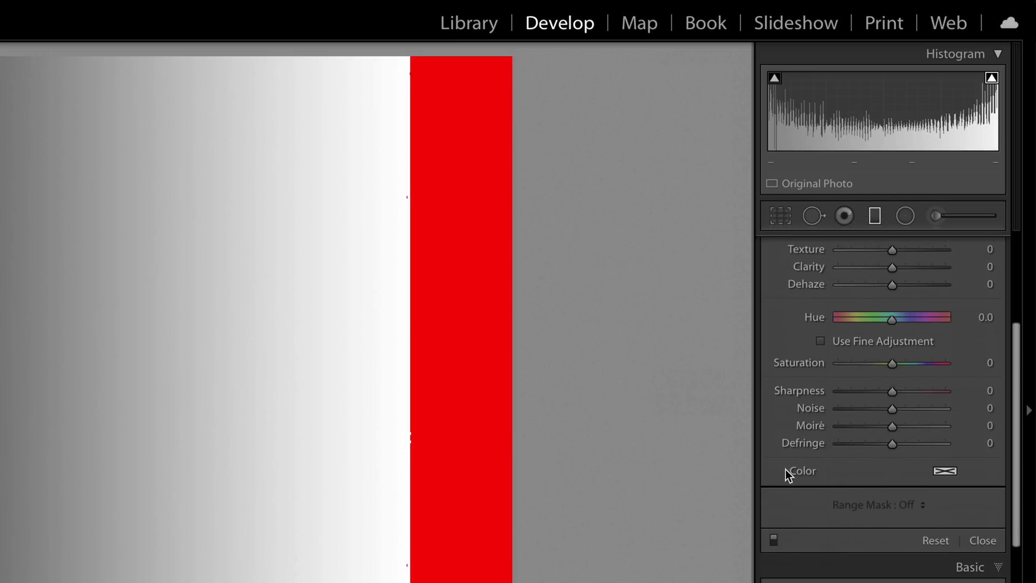
click(946, 471)
click(618, 478)
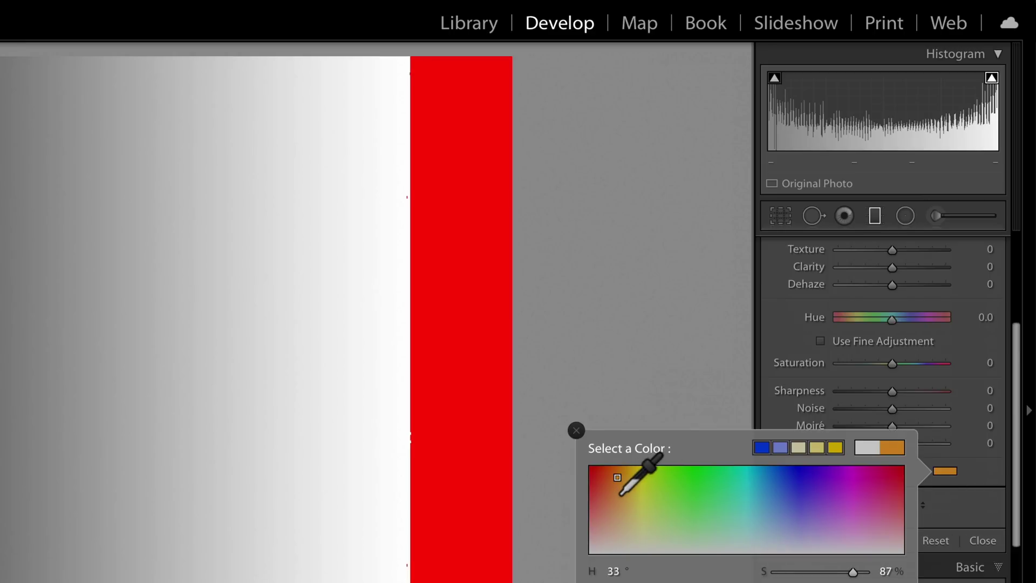
drag(618, 478, 619, 474)
click(578, 431)
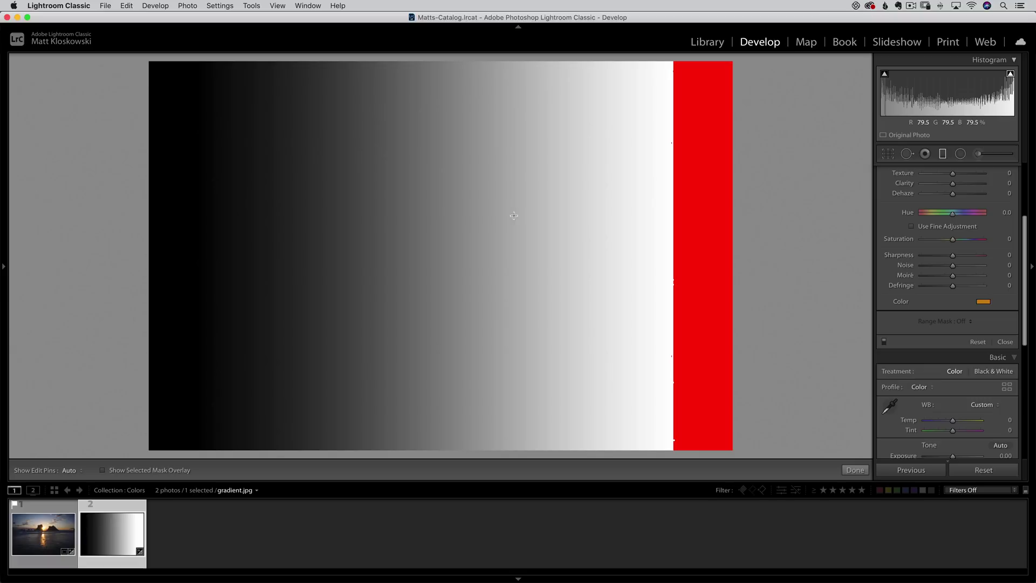
Draw a graduated filter across the gradient, compare it off and on, and tint it reddish-brown (H 24, S 90).
drag(749, 230, 771, 230)
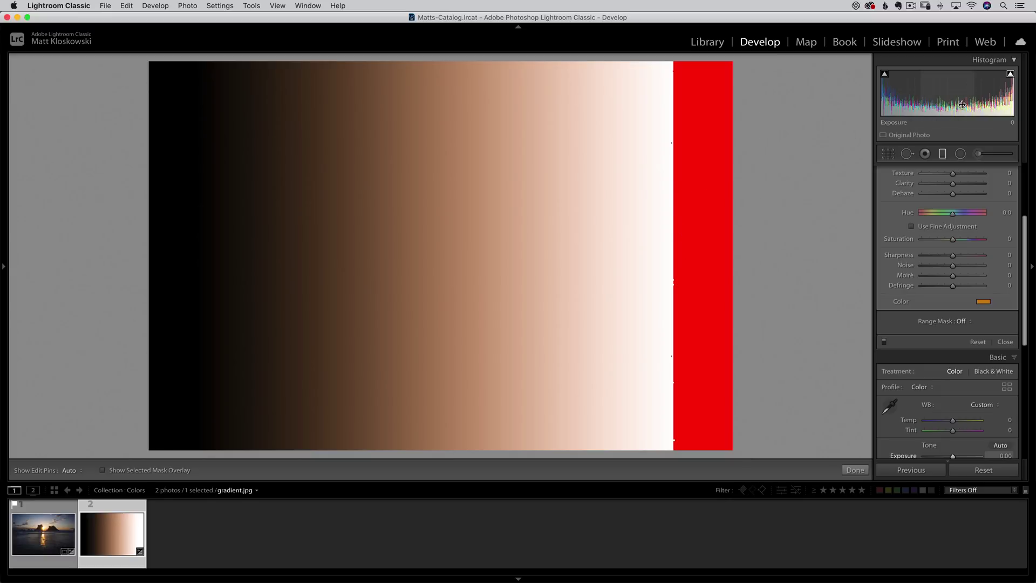
click(885, 342)
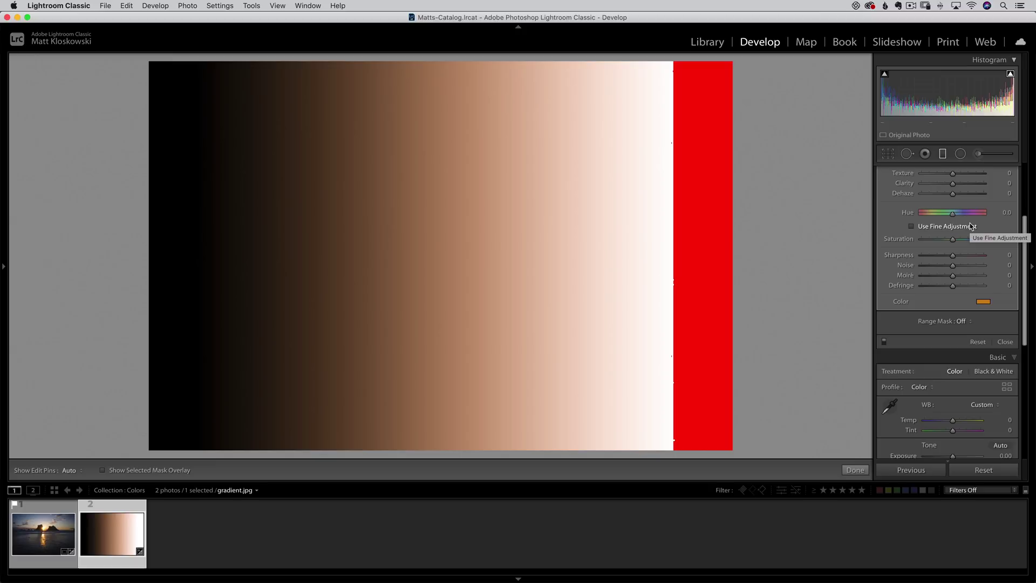
click(984, 301)
drag(786, 317, 937, 301)
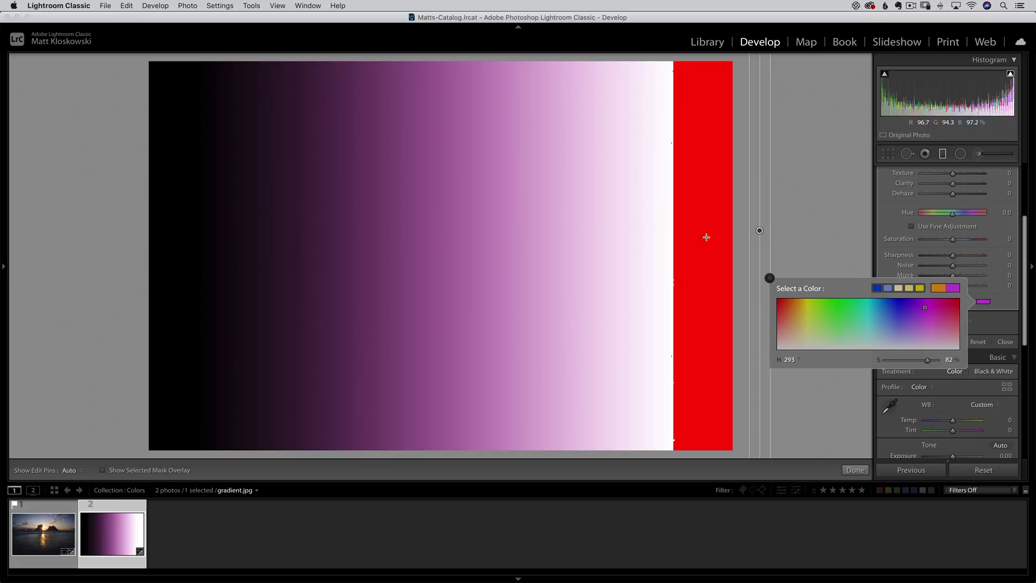
drag(867, 301, 868, 337)
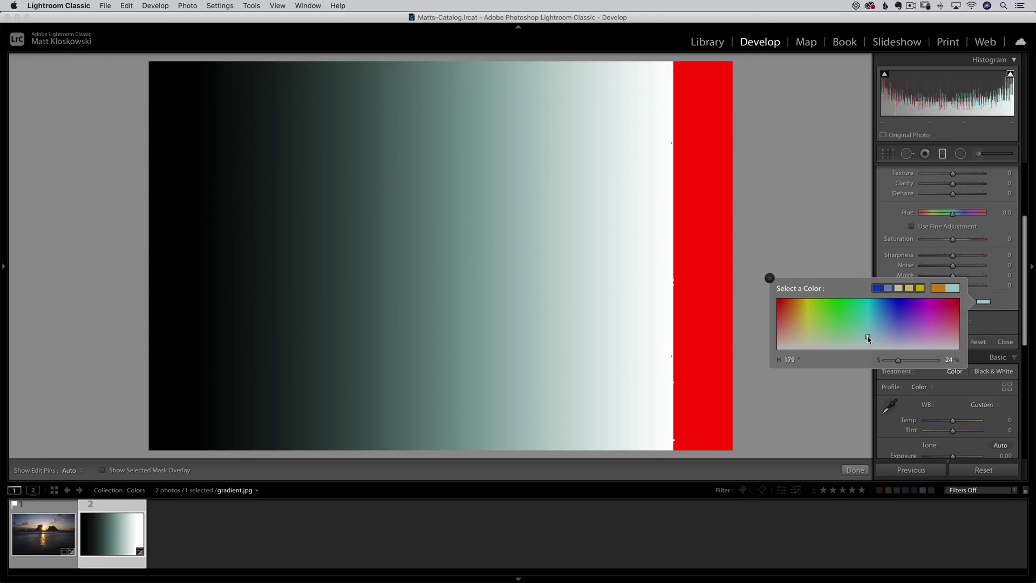
drag(870, 334, 789, 303)
click(770, 278)
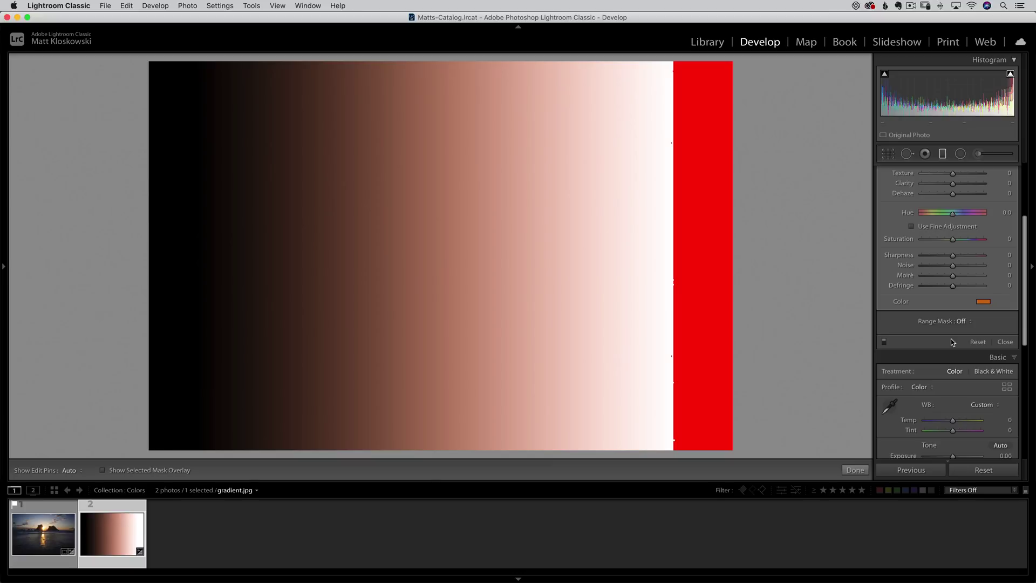
scroll(952, 342, down, 5)
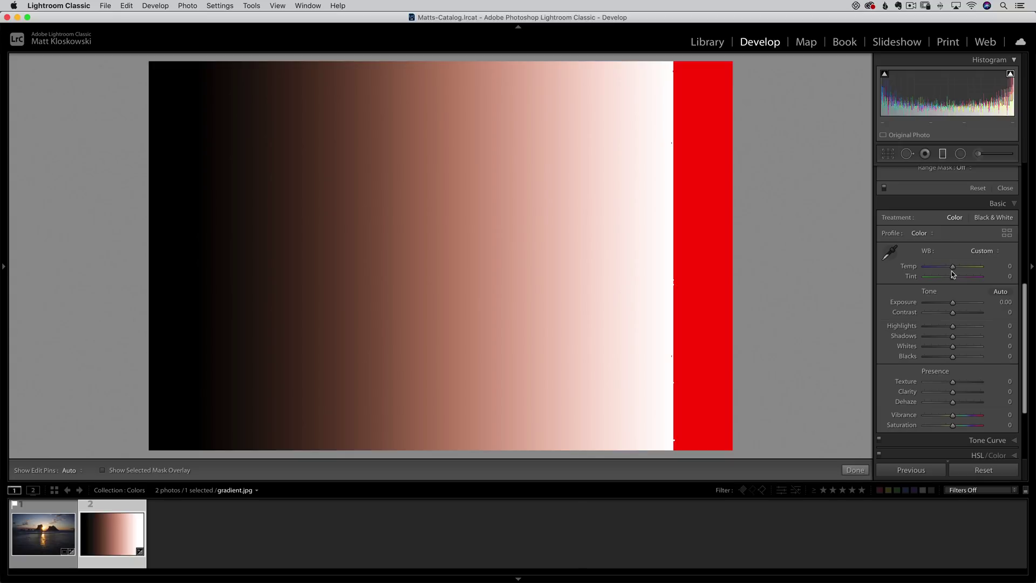
Return to the sunset photo, turn off highlight clipping, try warmer and cooler Temp, then reset it to 5,350.
click(38, 534)
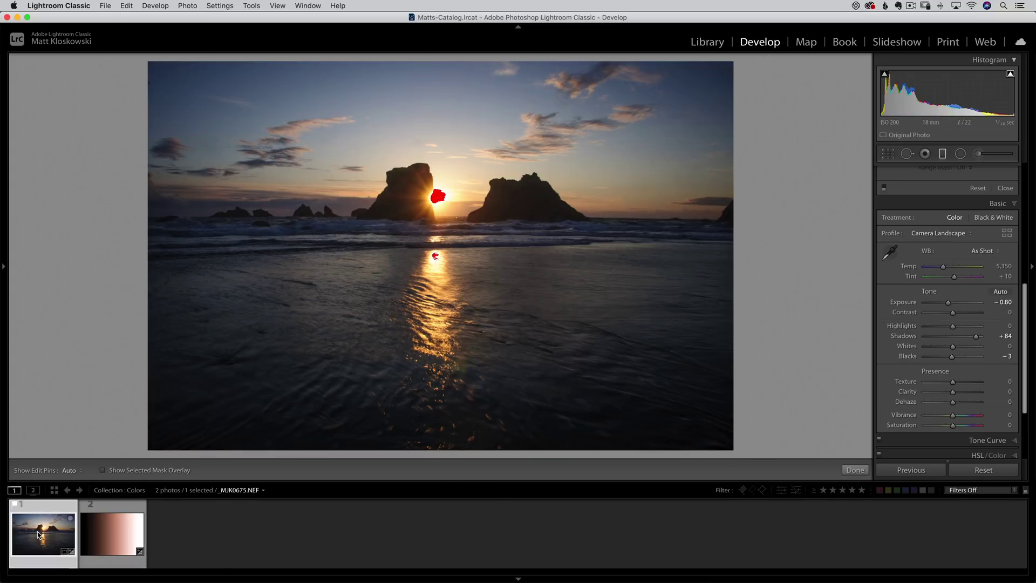
click(1011, 75)
drag(944, 267, 960, 268)
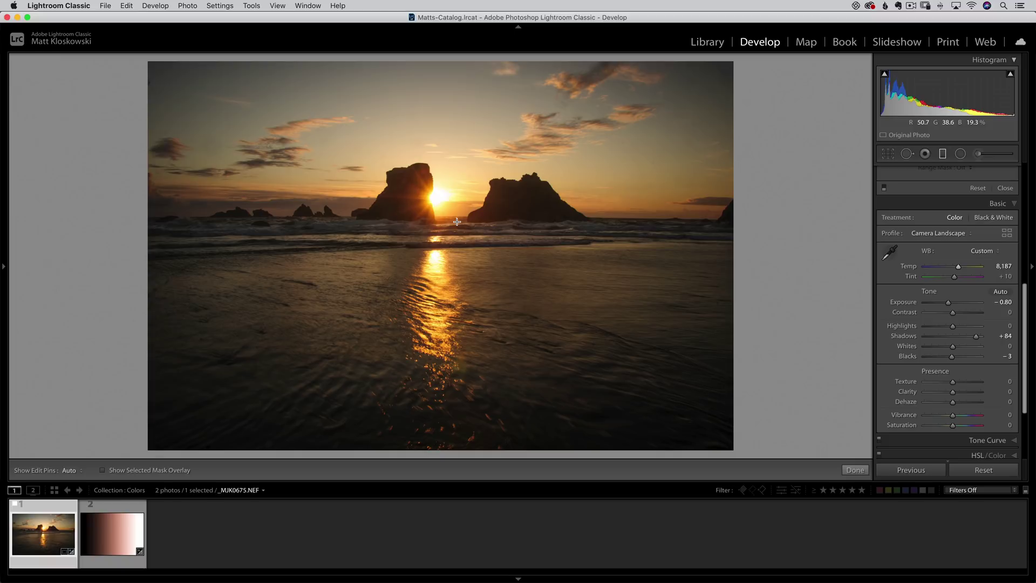
click(949, 269)
drag(949, 270, 937, 268)
double_click(916, 266)
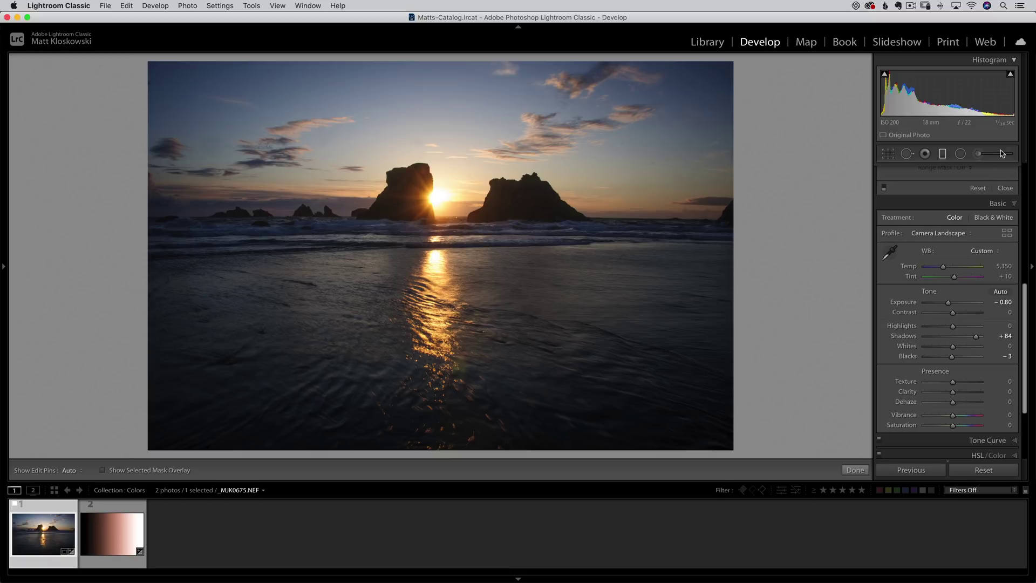
Close the mask settings, collapse the Histogram, and start a new graduated filter on the sunset photo.
click(1005, 188)
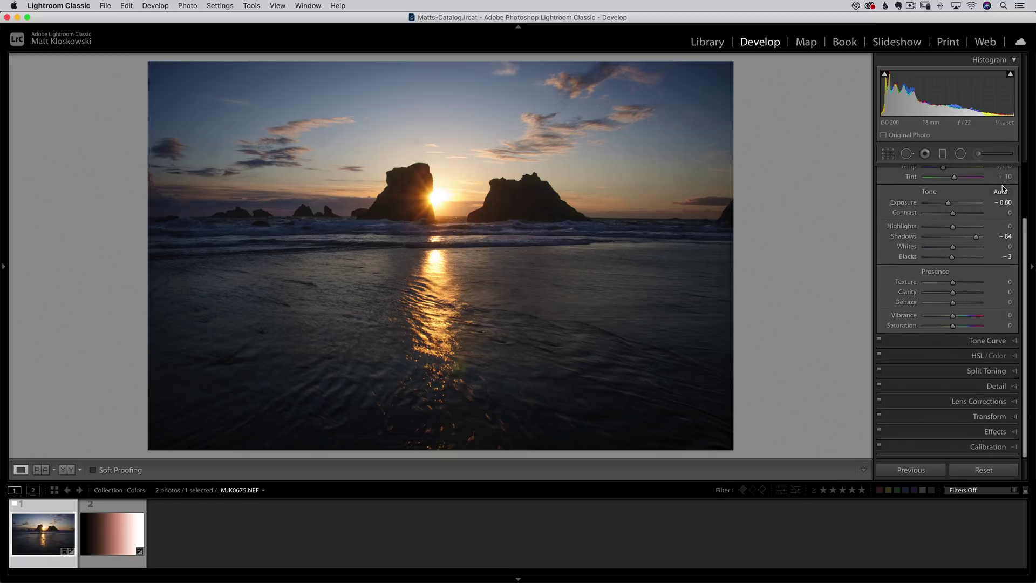
click(1017, 60)
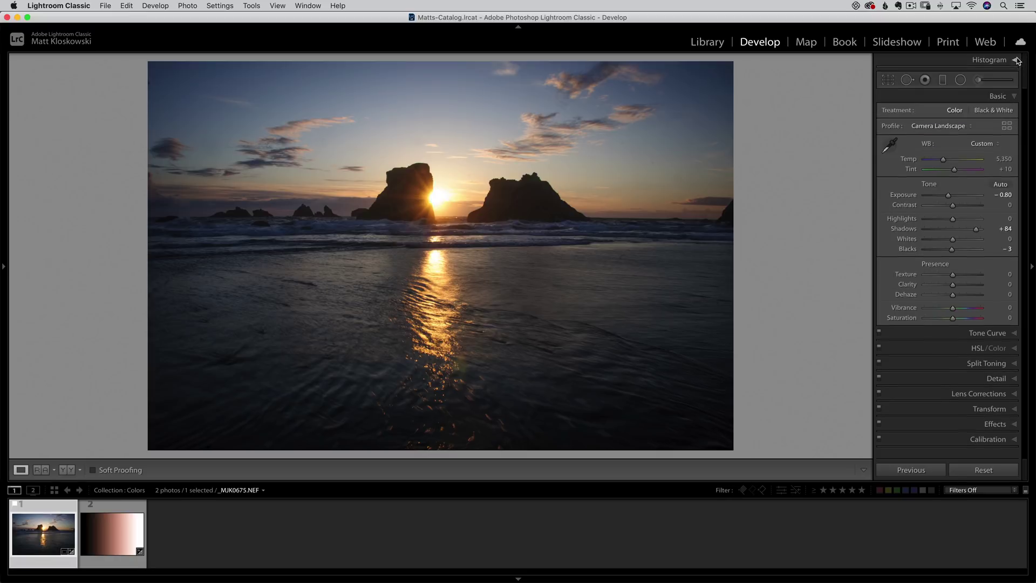
click(944, 81)
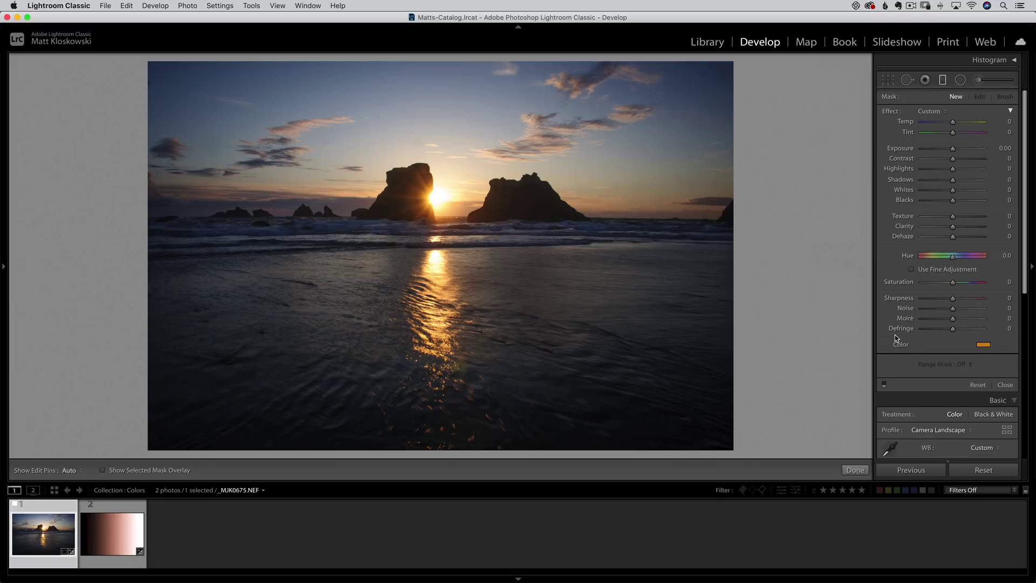
Tint the filter a redder orange (H 23, S 79) and draw it down over the sky.
click(984, 344)
mouse_move(813, 362)
mouse_down()
mouse_move(790, 359)
mouse_move(787, 402)
mouse_move(788, 365)
mouse_move(906, 354)
mouse_move(788, 349)
mouse_up()
click(769, 322)
drag(611, 190, 606, 276)
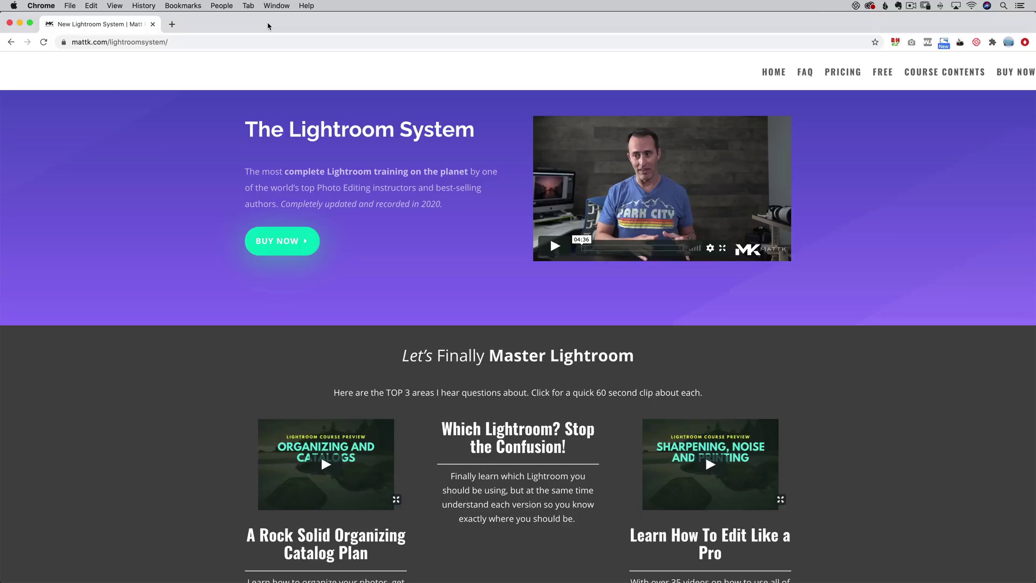
Scroll the Lightroom System course page down to its three preview videos.
scroll(190, 262, down, 5)
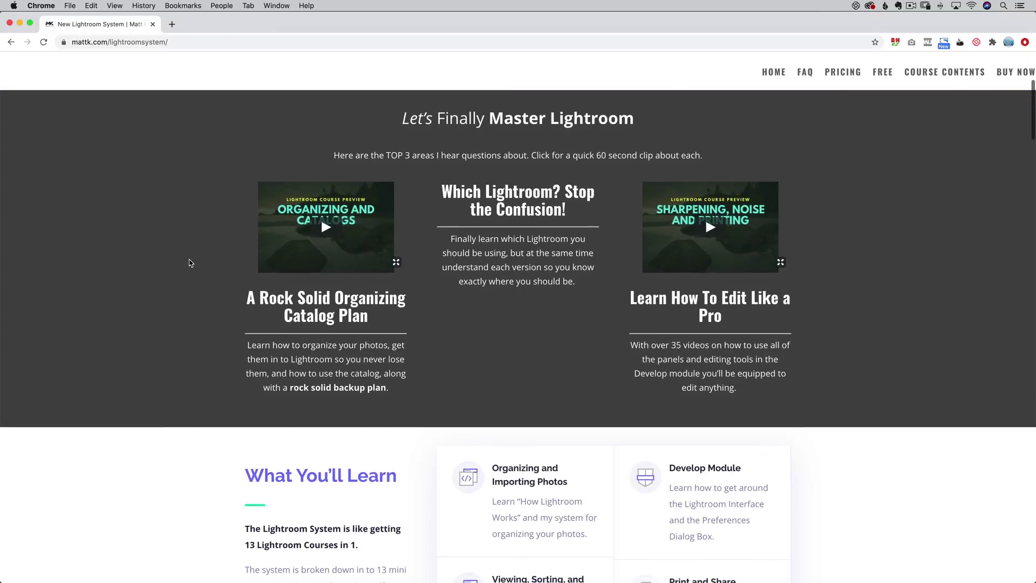
scroll(190, 263, down, 1)
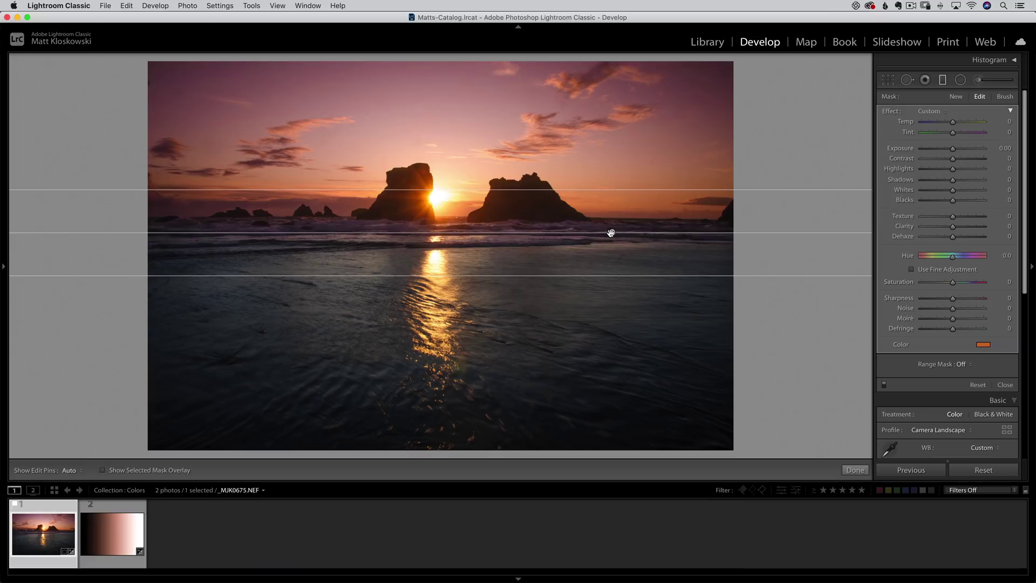
Drag the warm graduated filter toward the photo's bottom, then delete it.
drag(610, 233, 700, 476)
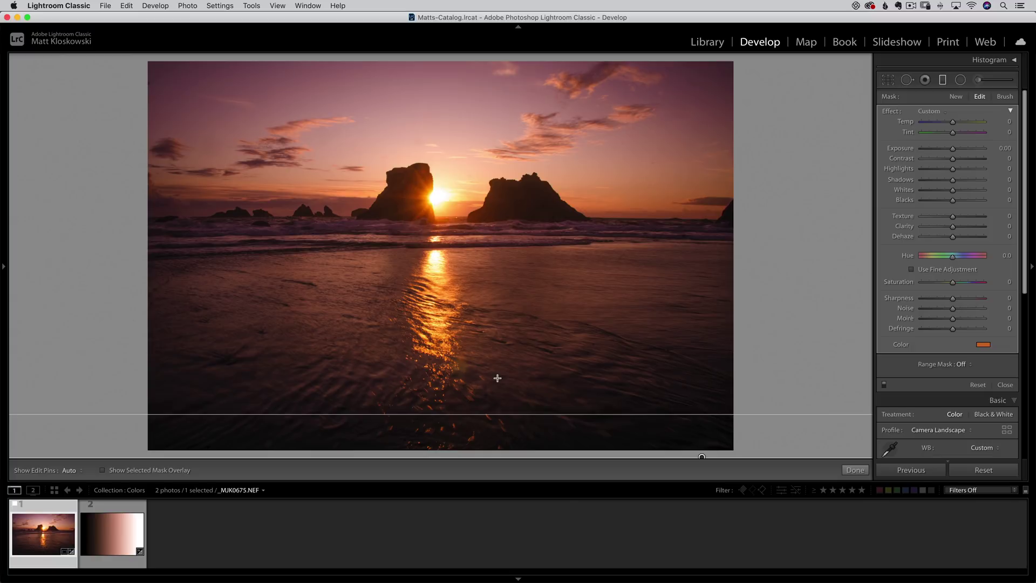
drag(471, 413, 467, 449)
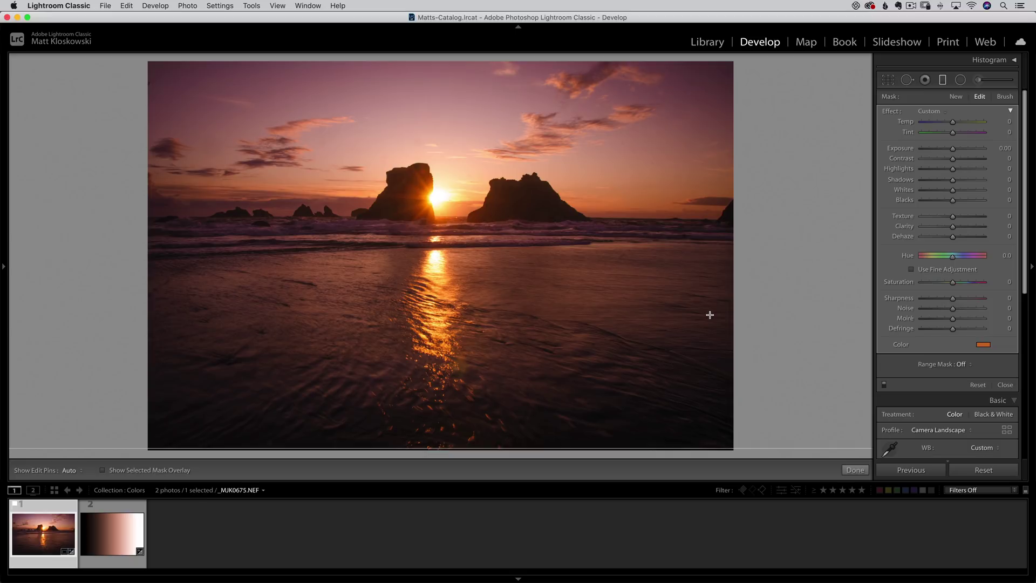
key(Delete)
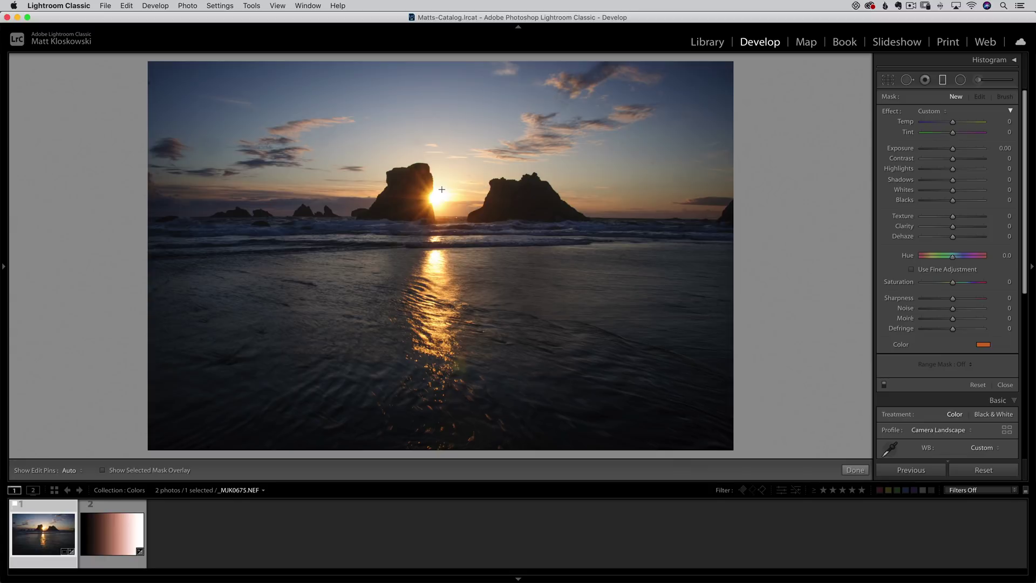
Draw a warm filter over the sky and a lower-saturation filter over the water, then compare the effect off and on.
drag(442, 189, 442, 259)
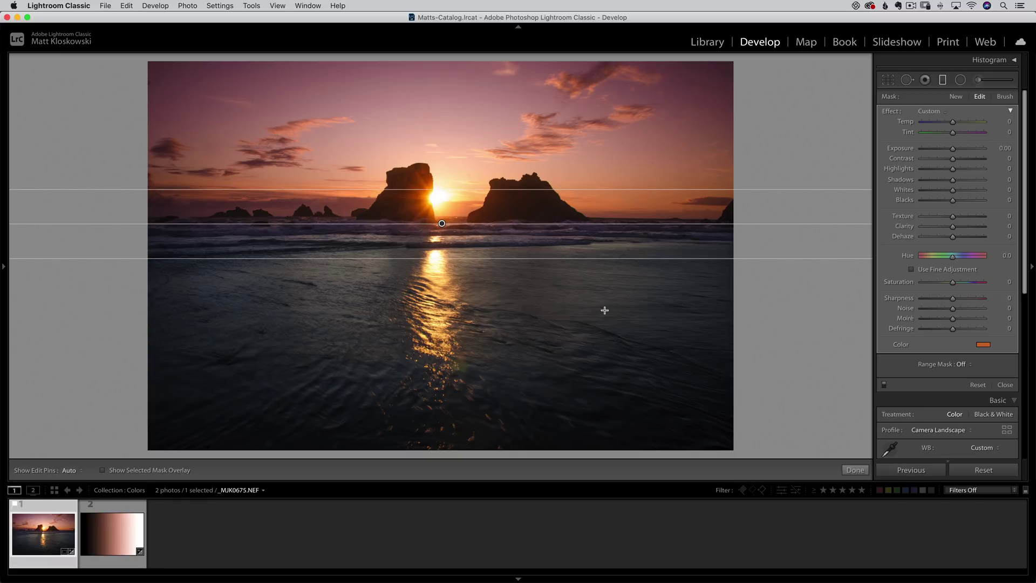
drag(566, 284, 581, 189)
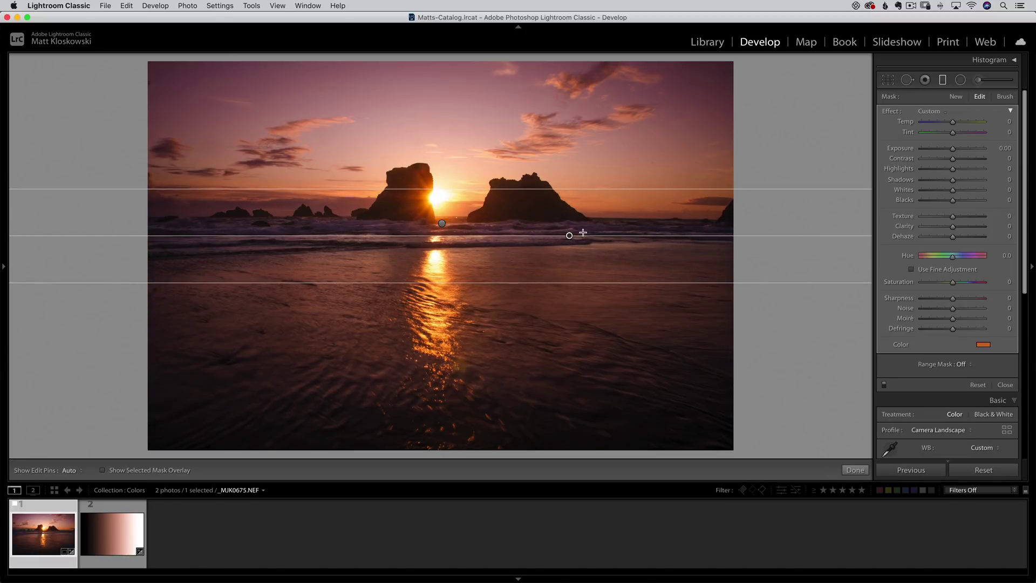
click(984, 346)
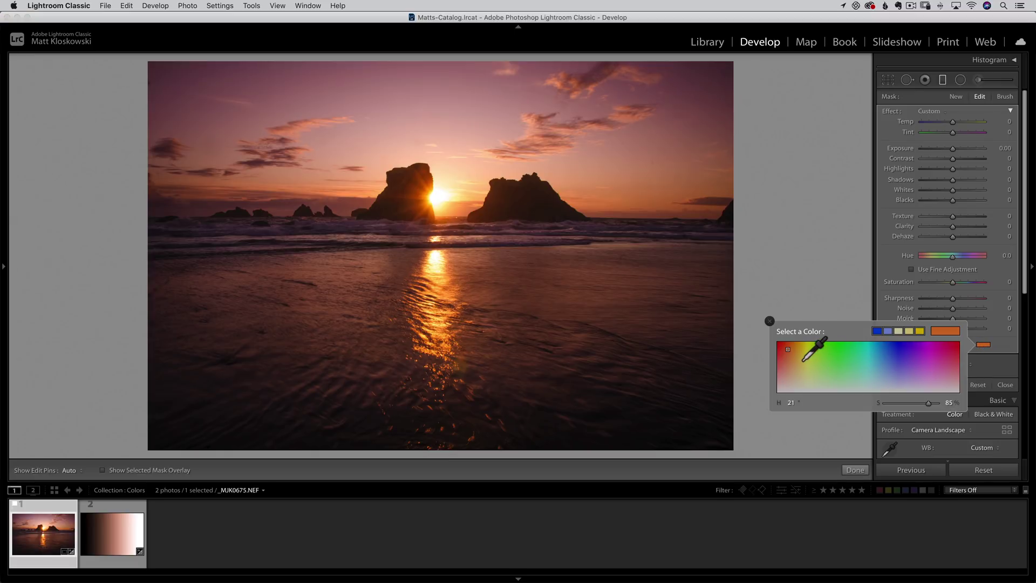
mouse_move(791, 361)
mouse_down()
mouse_move(790, 390)
mouse_move(792, 380)
mouse_up()
mouse_move(638, 144)
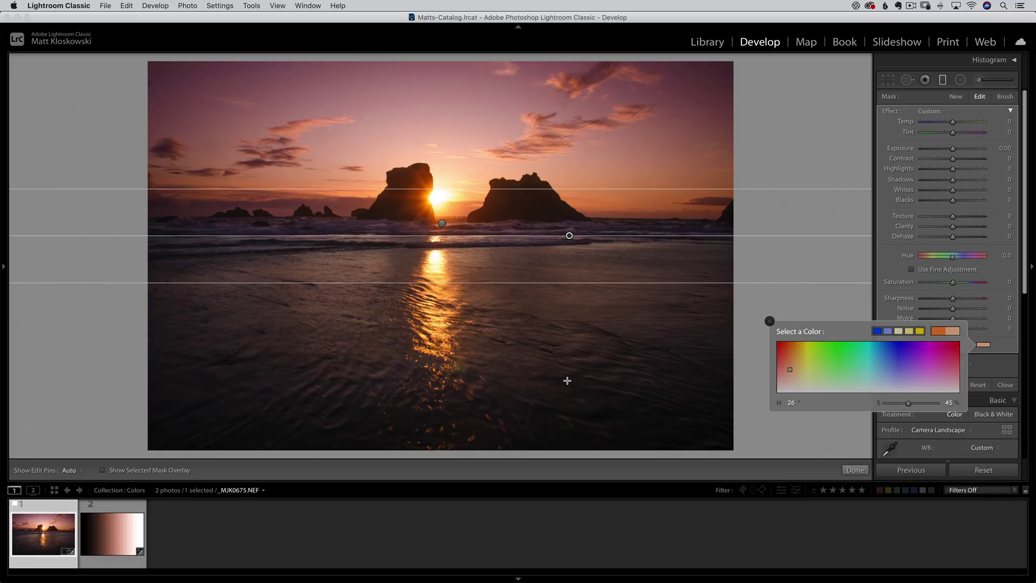
click(770, 321)
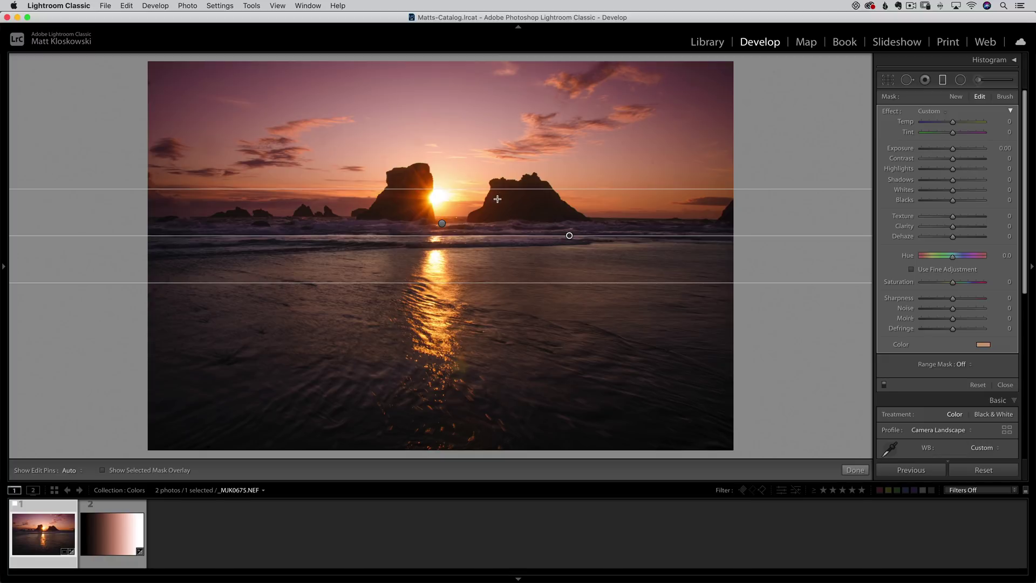
click(884, 385)
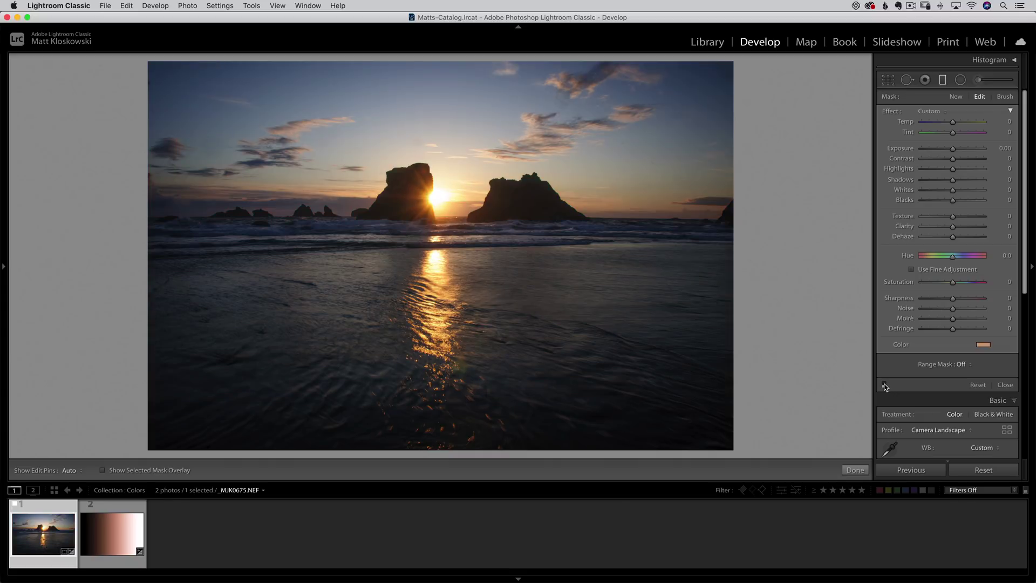
click(885, 385)
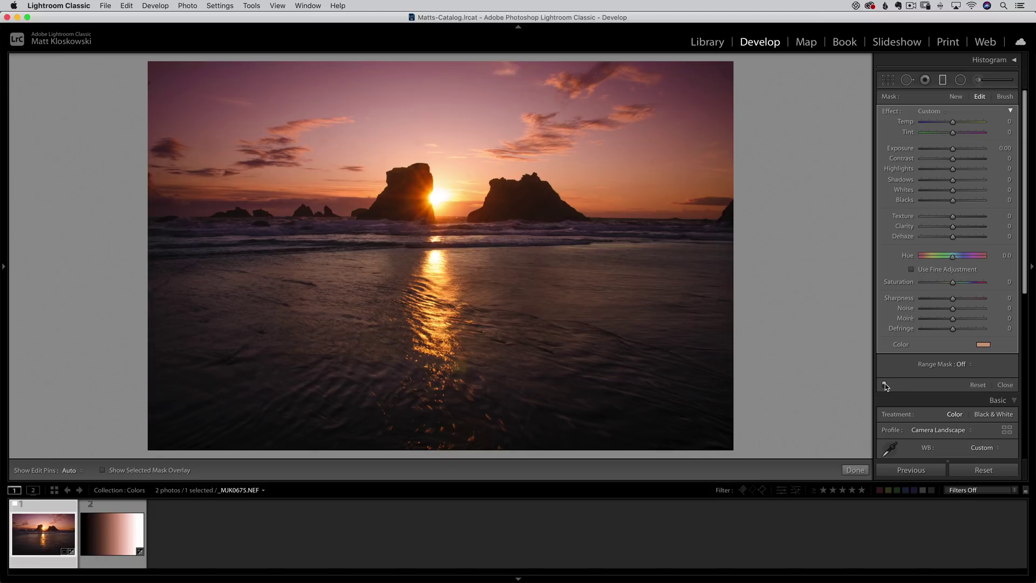
Finish the graduated filters, show the HSL/Color panel's Hue adjustments, and reselect the Graduated Filter tool.
click(855, 470)
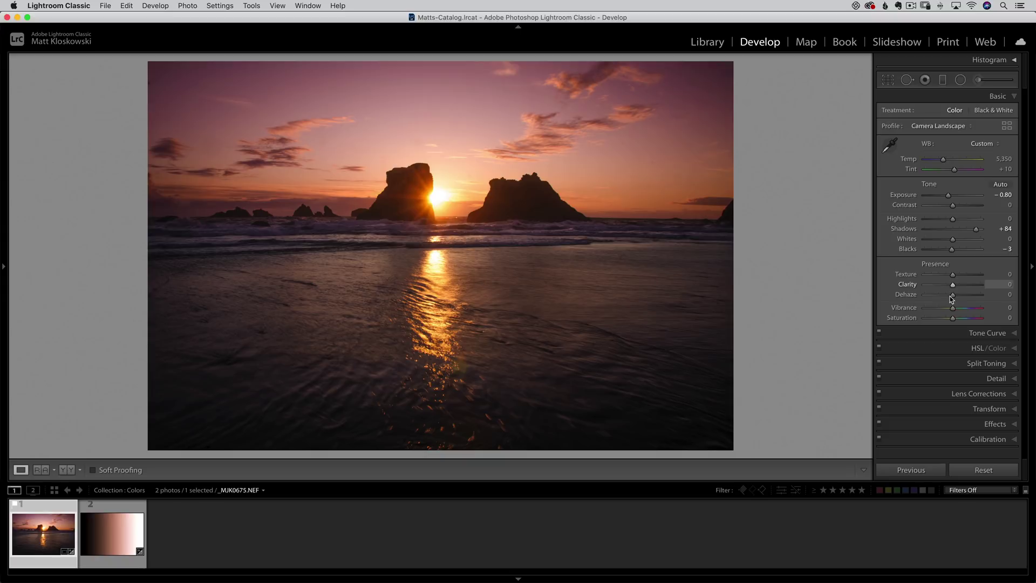
click(981, 349)
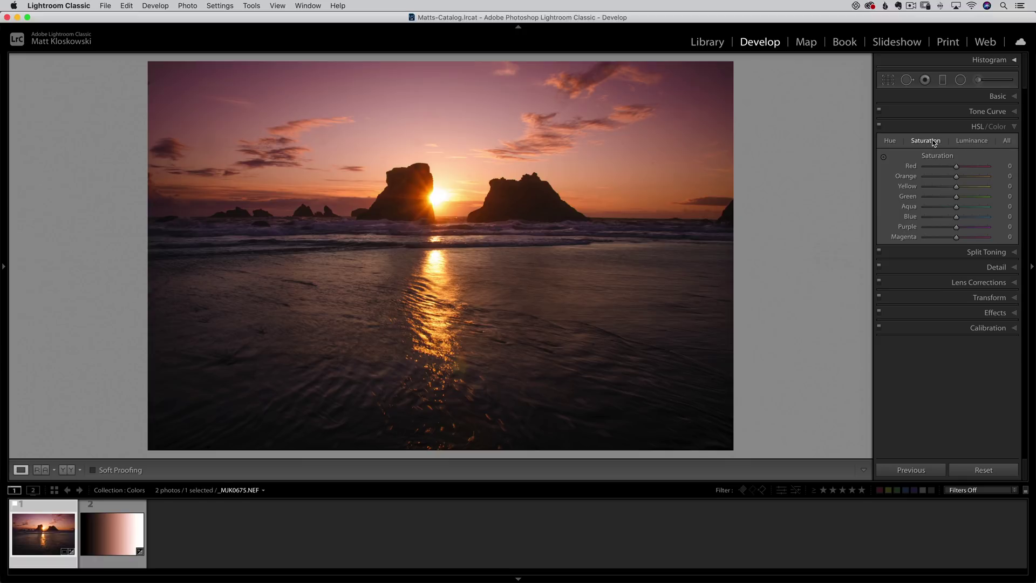
click(889, 141)
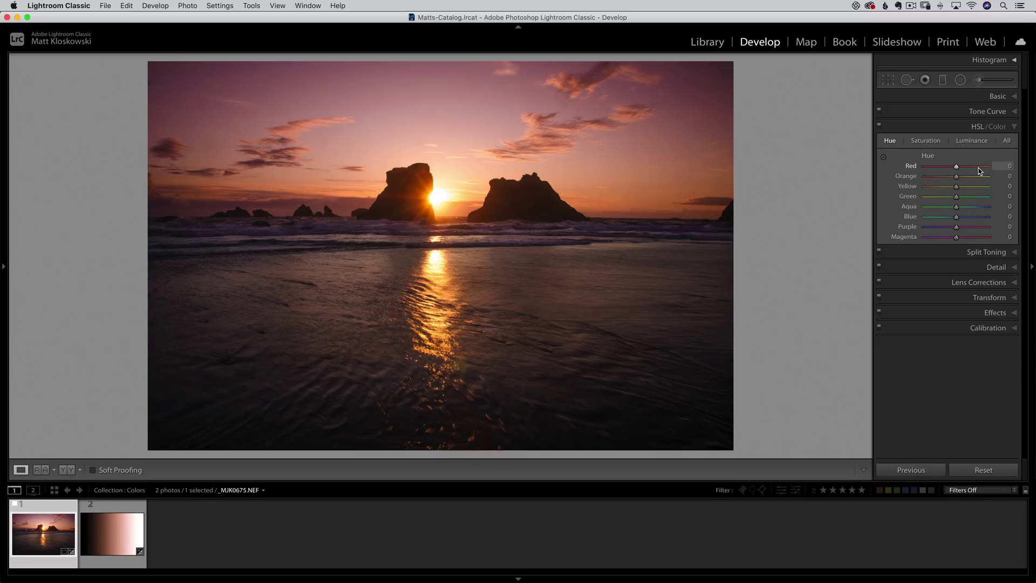
click(943, 80)
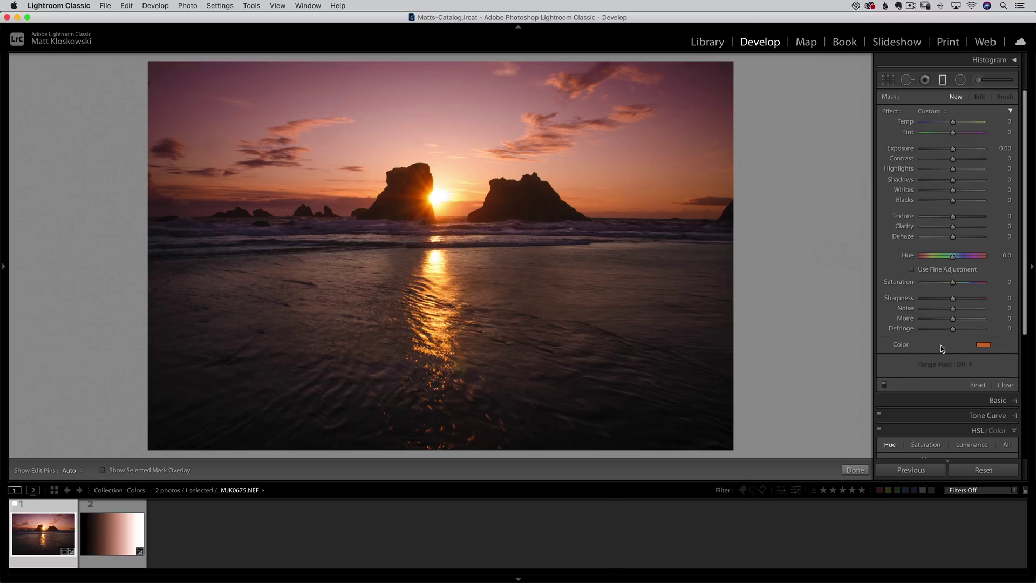
Choose an orange Color tint of hue 18, saturation 78 for the new graduated filter.
click(984, 345)
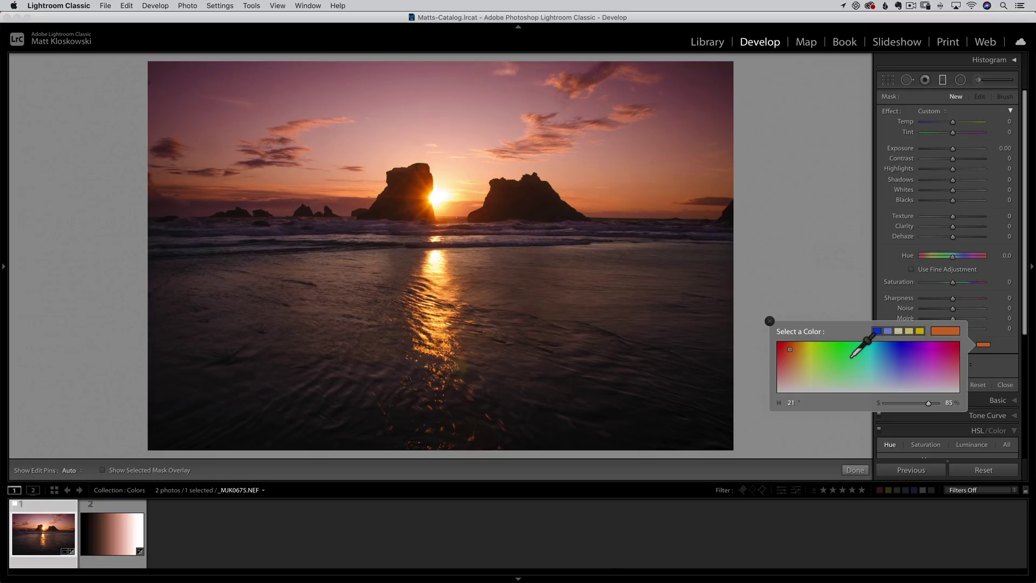
key(alt)
mouse_move(819, 366)
mouse_down()
mouse_move(941, 363)
mouse_move(821, 361)
mouse_up()
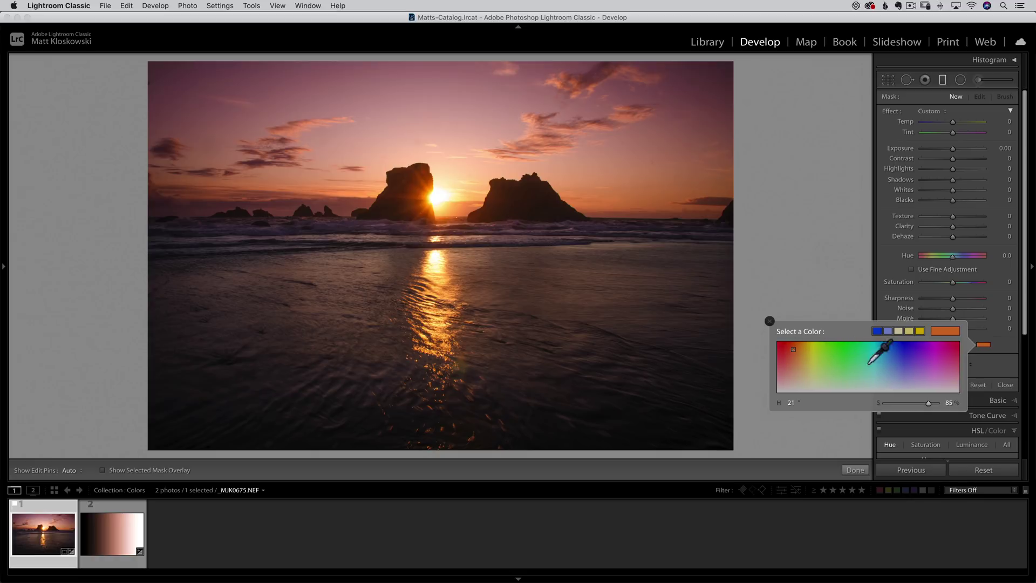
click(787, 372)
click(798, 357)
mouse_move(797, 357)
mouse_down()
mouse_move(790, 352)
mouse_move(790, 368)
mouse_move(792, 353)
mouse_up()
Sample sky colours with the eyedropper, settle on a red-orange tint (H 12, S 83), and close the picker.
drag(792, 352, 790, 370)
mouse_move(573, 330)
mouse_down()
mouse_move(603, 197)
mouse_move(648, 162)
mouse_move(675, 122)
mouse_move(421, 115)
mouse_move(309, 98)
mouse_move(323, 97)
mouse_move(272, 106)
mouse_move(375, 107)
mouse_move(422, 137)
mouse_up()
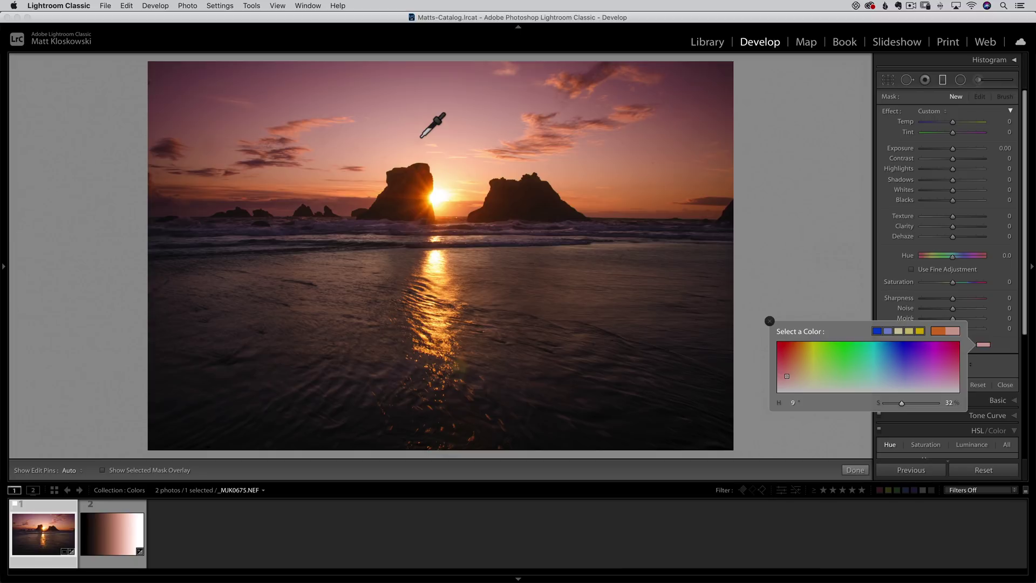
drag(421, 138, 421, 139)
click(814, 360)
mouse_move(816, 369)
mouse_down()
mouse_move(783, 357)
mouse_move(626, 344)
mouse_move(557, 285)
mouse_move(650, 191)
mouse_move(516, 158)
mouse_move(408, 172)
mouse_move(458, 178)
mouse_move(425, 129)
mouse_move(326, 130)
mouse_move(258, 111)
mouse_move(225, 117)
mouse_move(240, 184)
mouse_move(321, 222)
mouse_move(344, 294)
mouse_move(389, 315)
mouse_move(356, 233)
mouse_move(366, 155)
mouse_move(483, 160)
mouse_move(547, 170)
mouse_move(743, 316)
mouse_move(772, 324)
mouse_move(791, 359)
mouse_up()
click(770, 322)
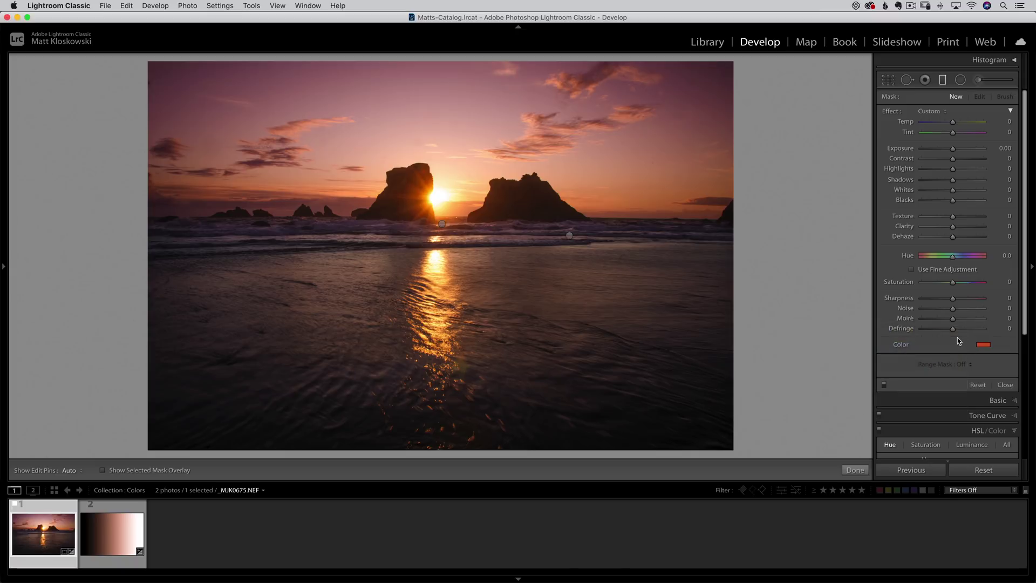
Try the filter Exposure at 2.43, reset it to 0.00, and clear the filter Color to none.
click(984, 347)
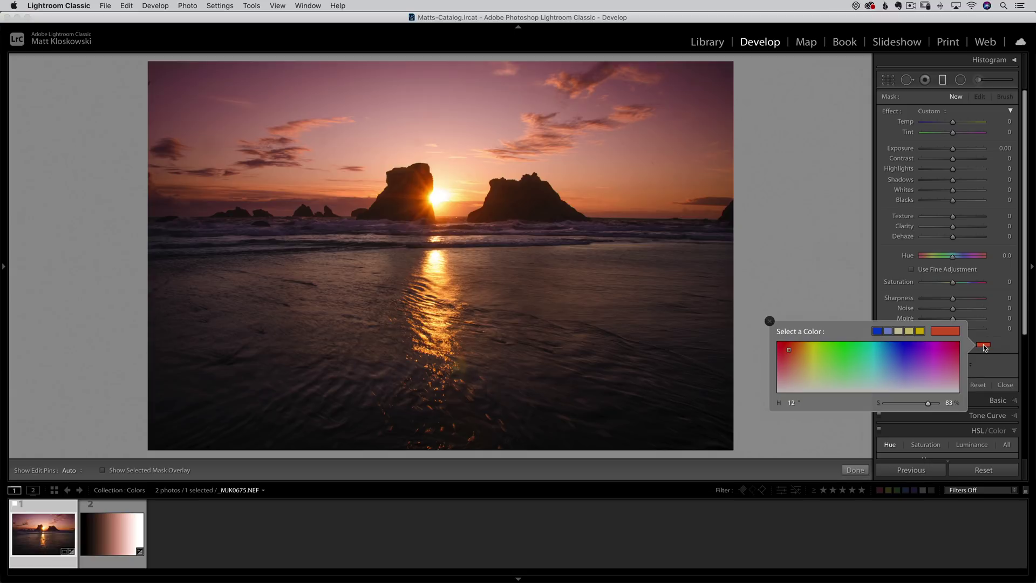
click(770, 321)
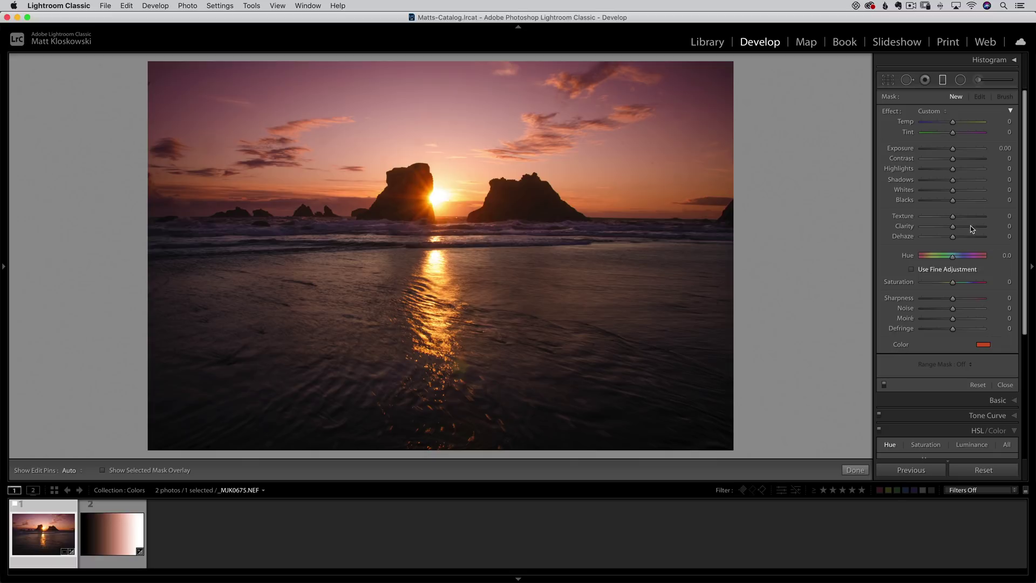
click(972, 149)
double_click(900, 149)
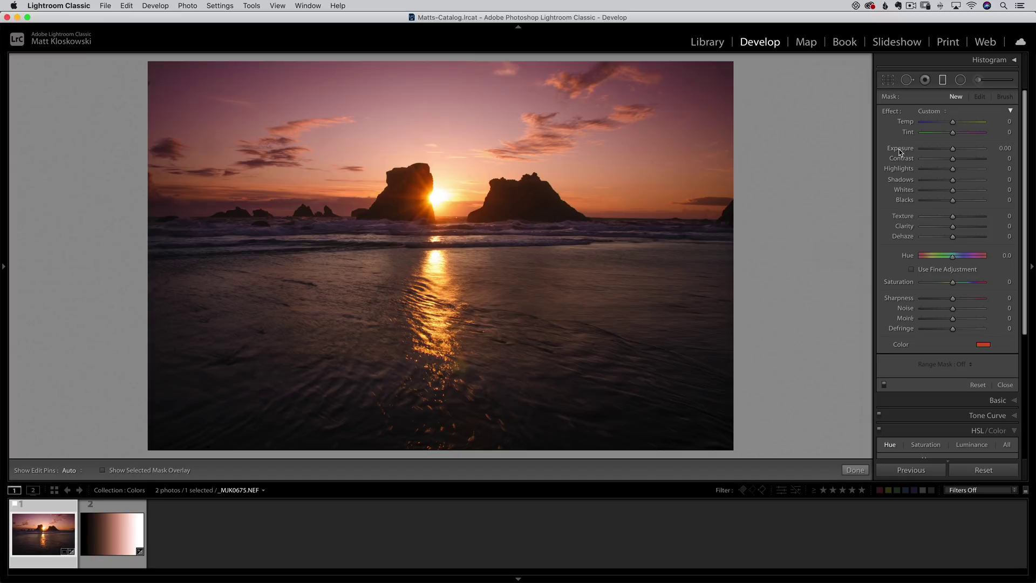
double_click(901, 346)
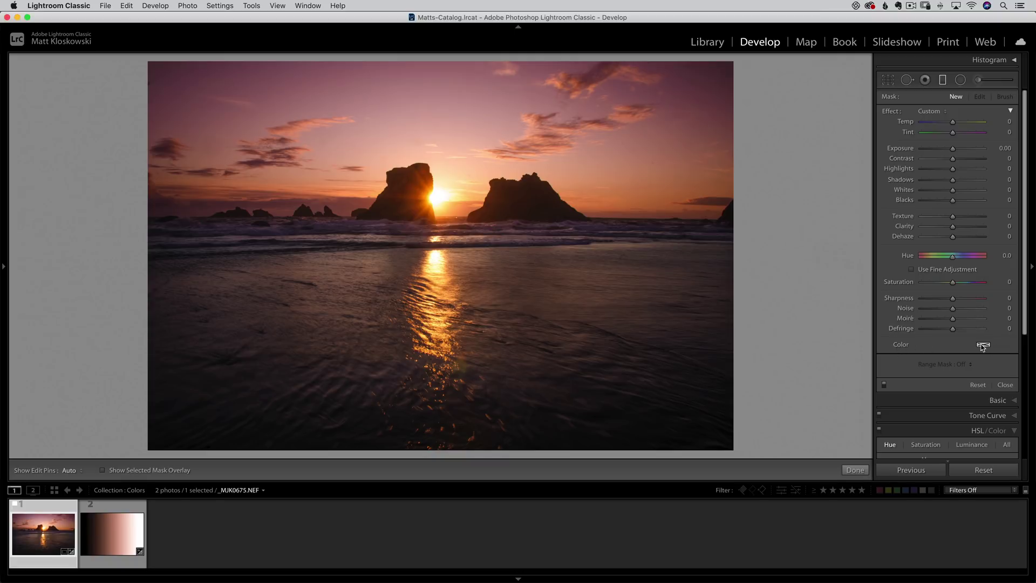